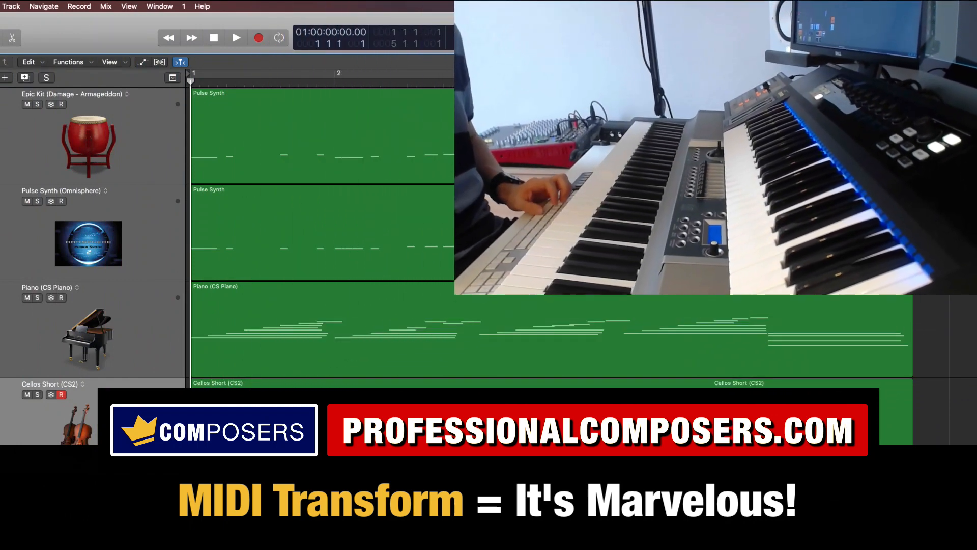
# - Play back the full arrangement, and solo the Cellos Short track to hear it alone
pyautogui.press('space')
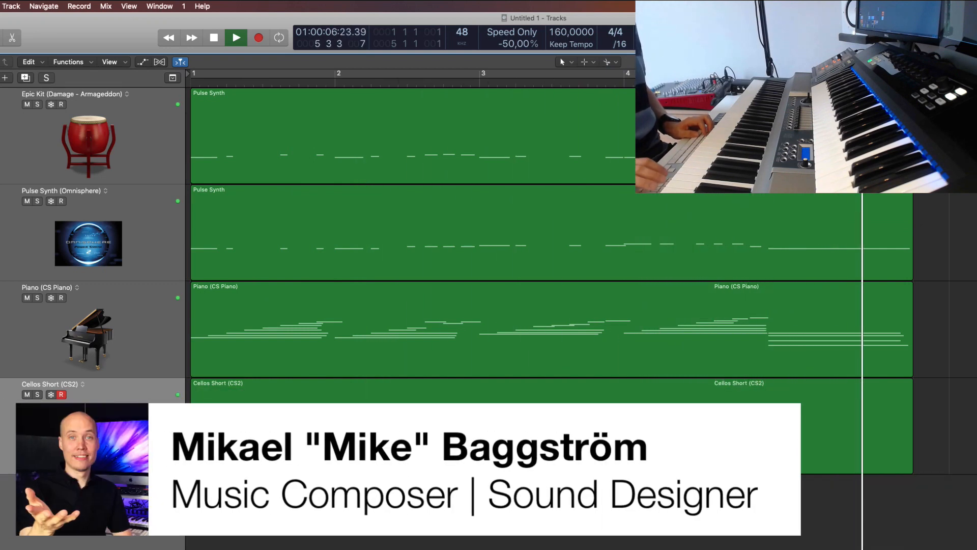
pyautogui.press('space')
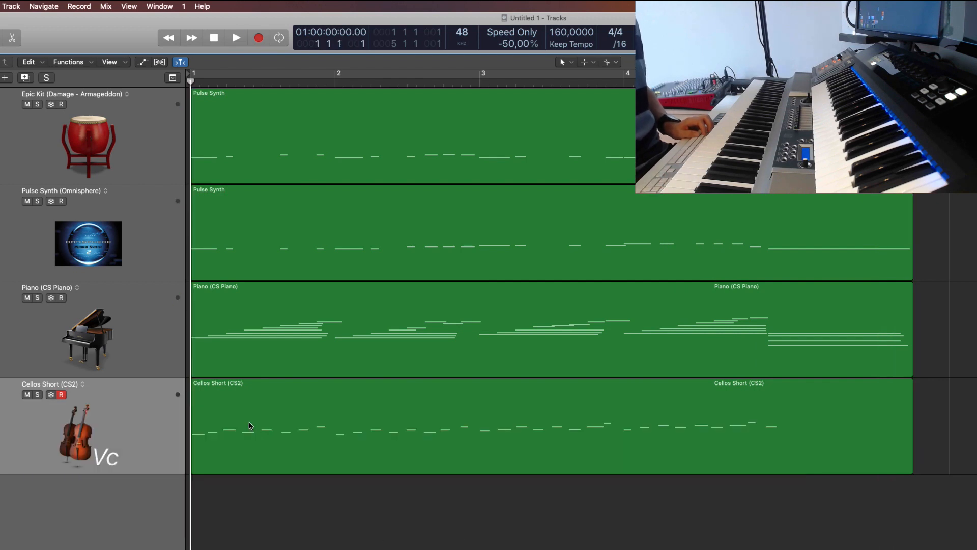
pyautogui.click(37, 395)
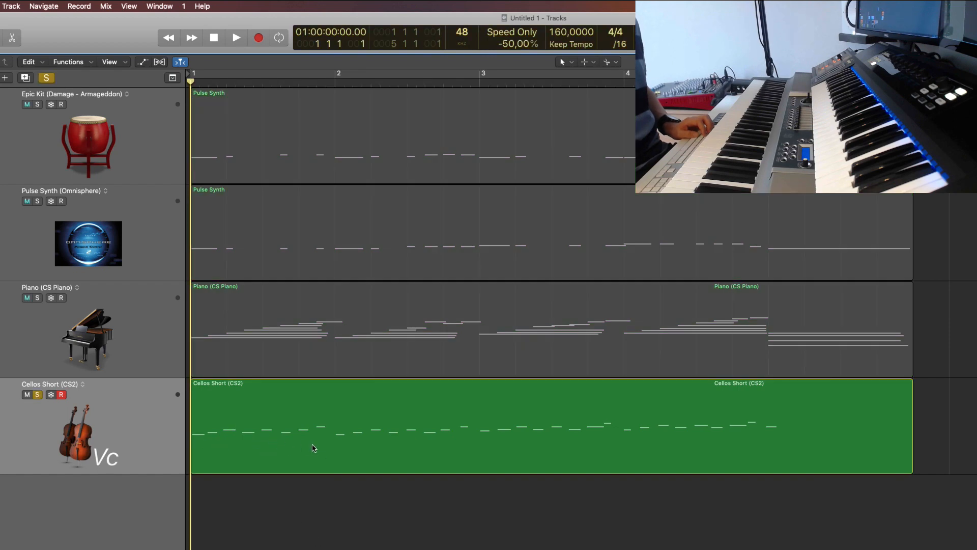
pyautogui.press('space')
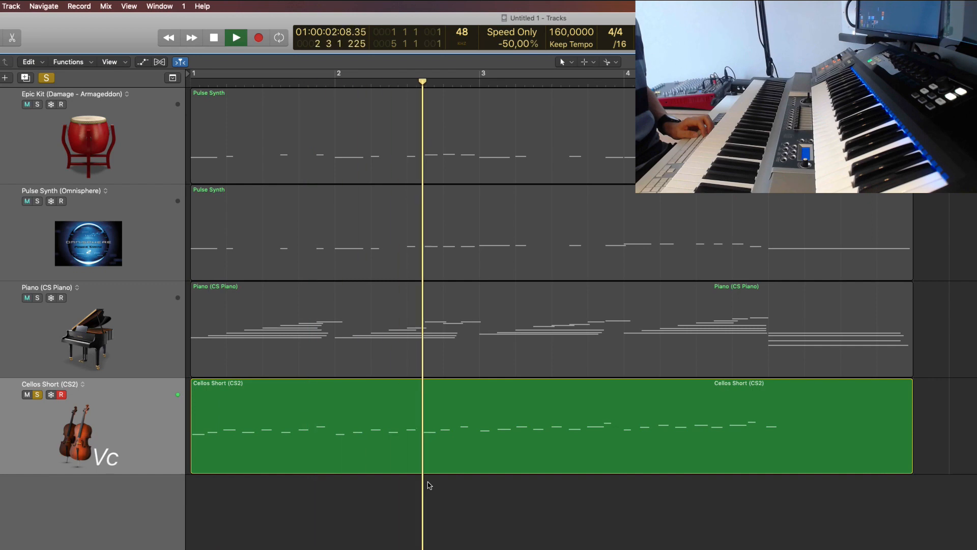
pyautogui.press('space')
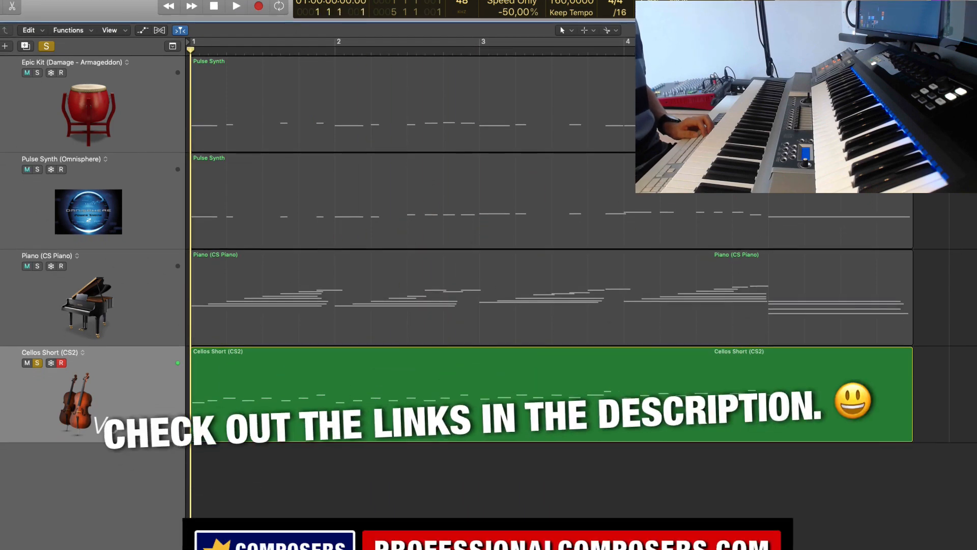
# - Open the Cellos Short region in the Piano Roll and inspect individual notes in bar 2
pyautogui.doubleClick(379, 346)
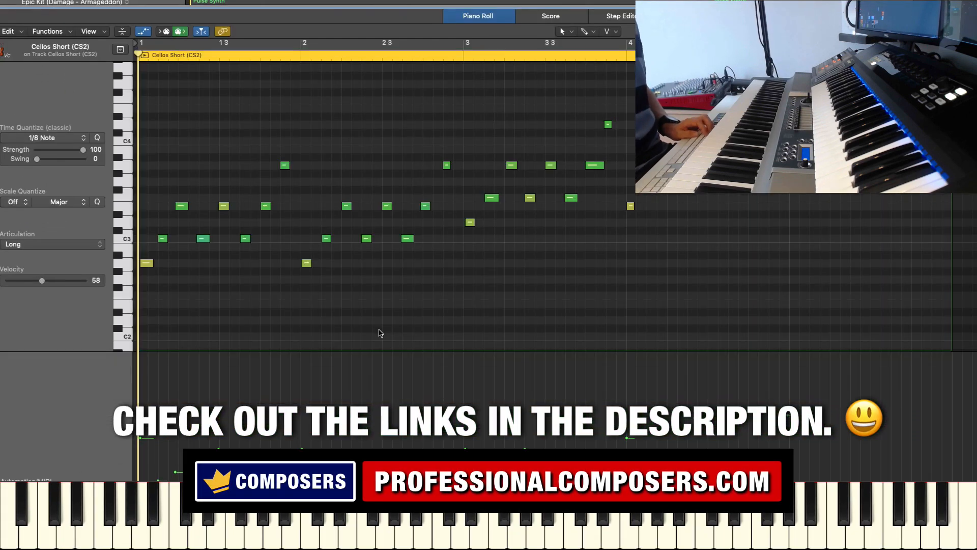
pyautogui.click(347, 206)
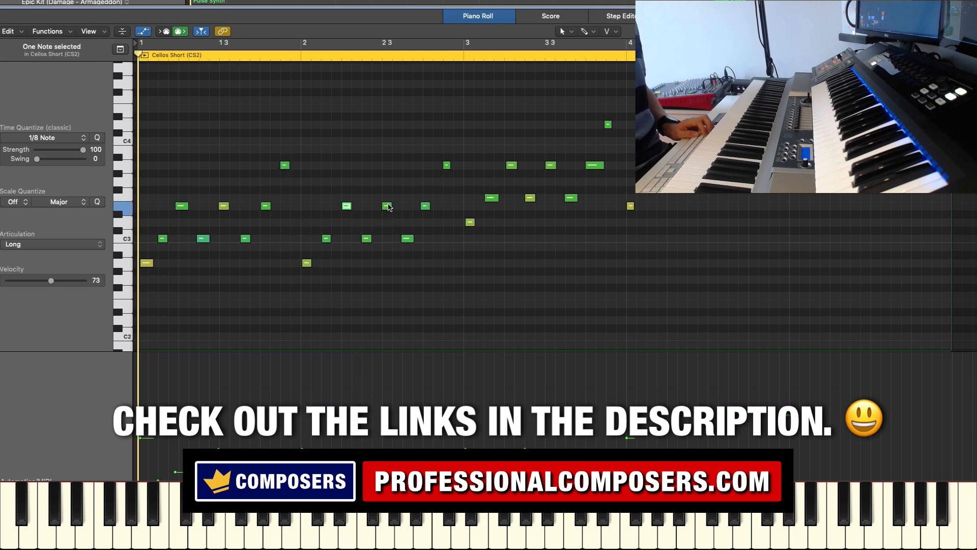
pyautogui.click(388, 206)
pyautogui.click(843, 259)
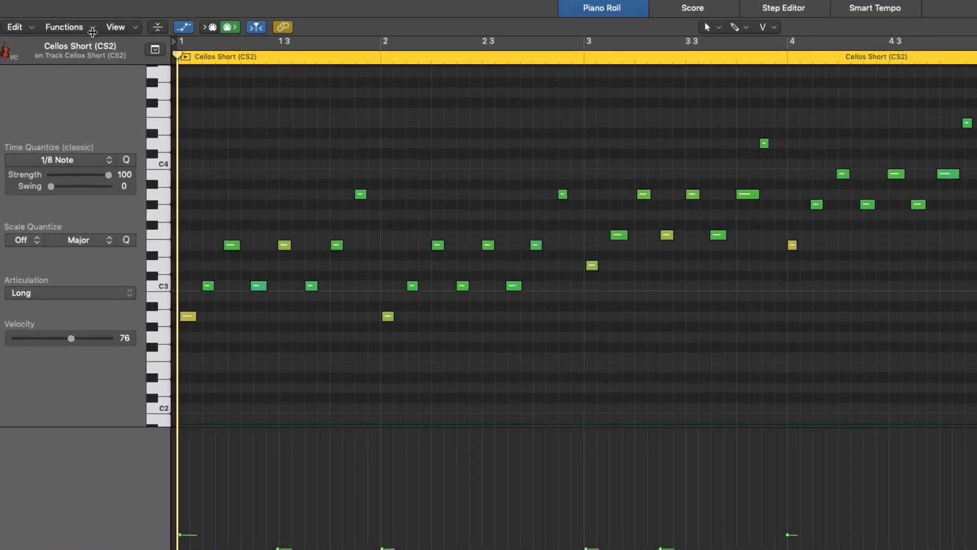
# - Apply the Fixed Note Length MIDI transform with length 0 0 1 0 to all notes in the Cellos Short region
pyautogui.click(90, 29)
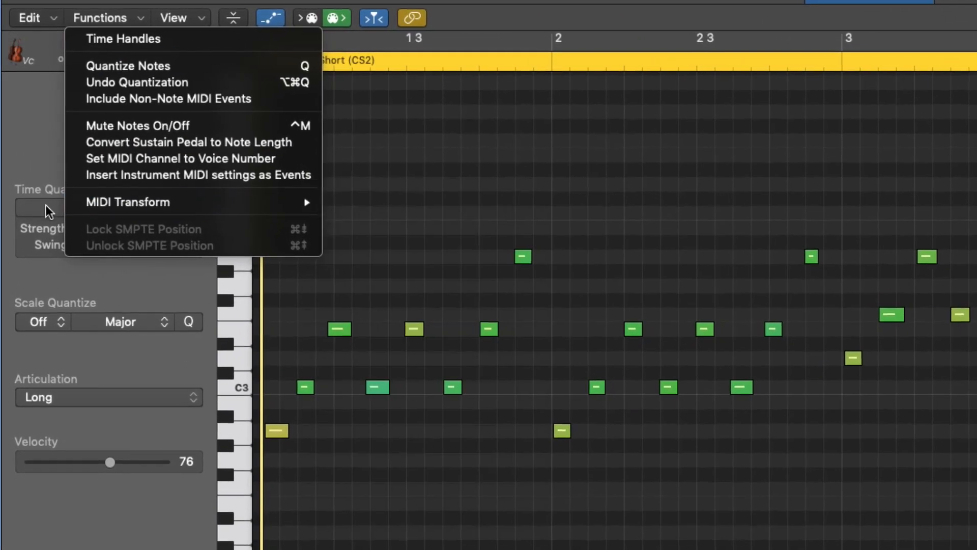
pyautogui.moveTo(99, 198)
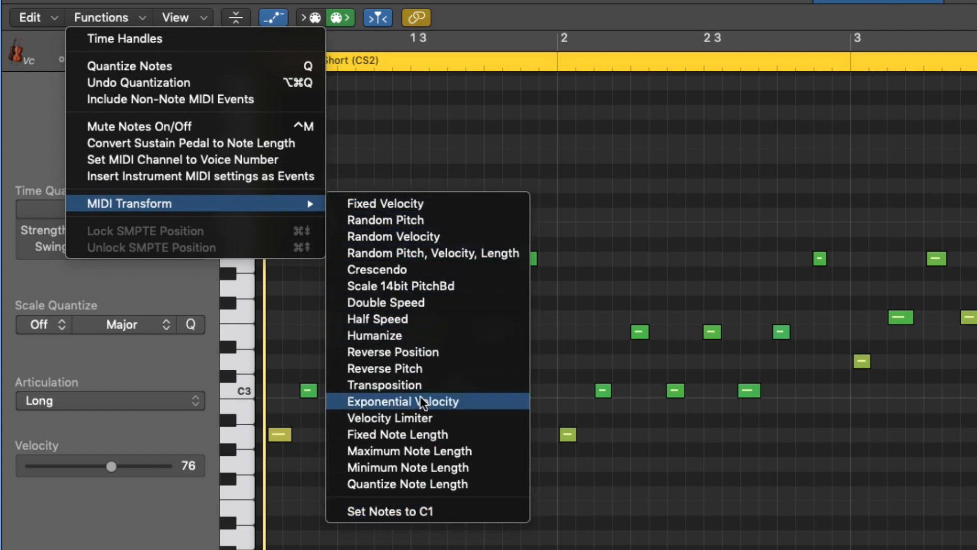
pyautogui.click(409, 435)
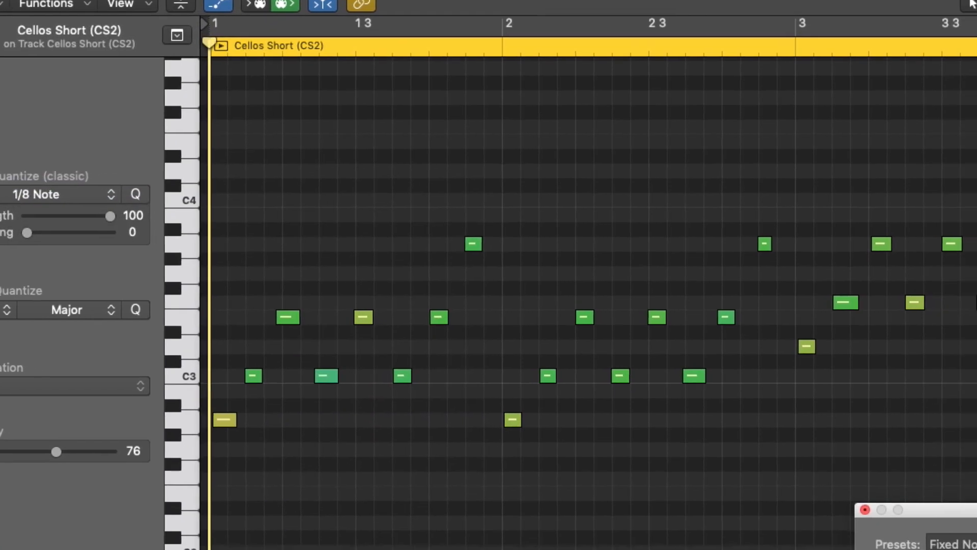
pyautogui.moveTo(970, 517); pyautogui.dragTo(656, 80)
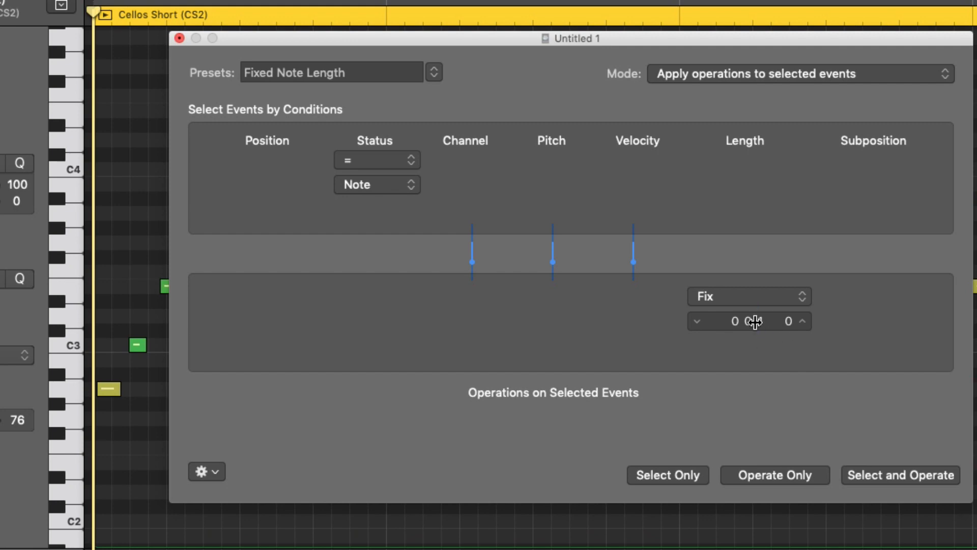
pyautogui.moveTo(846, 44); pyautogui.dragTo(976, 324)
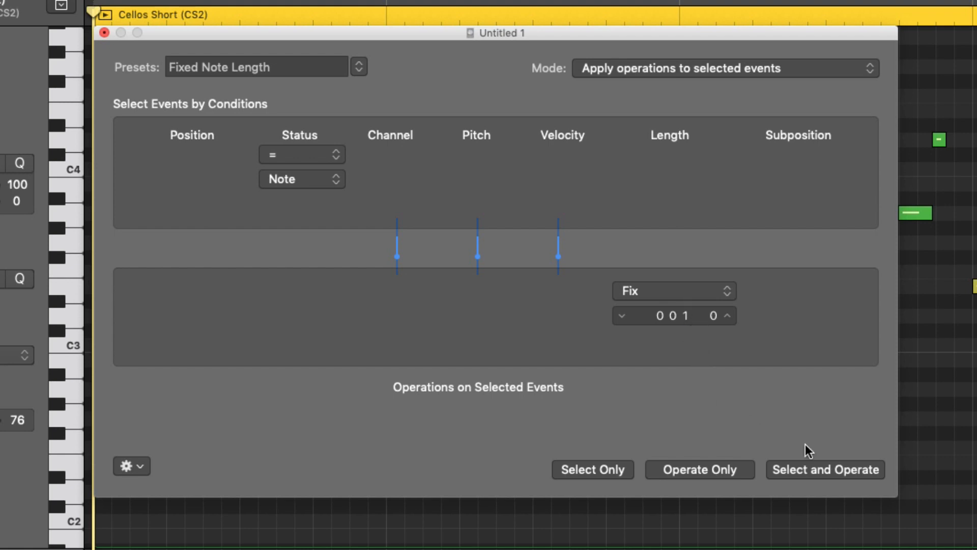
pyautogui.moveTo(737, 39); pyautogui.dragTo(662, 32)
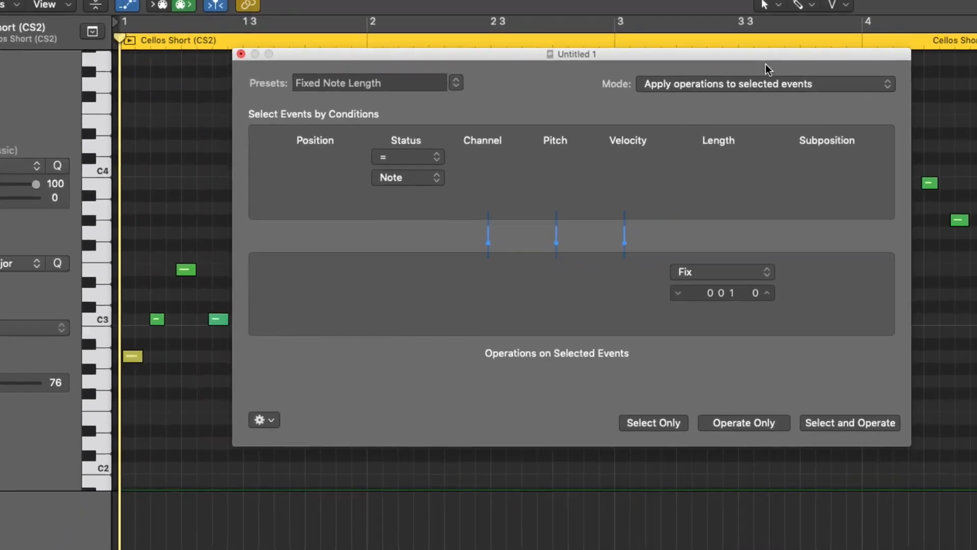
pyautogui.moveTo(855, 31); pyautogui.dragTo(975, 31)
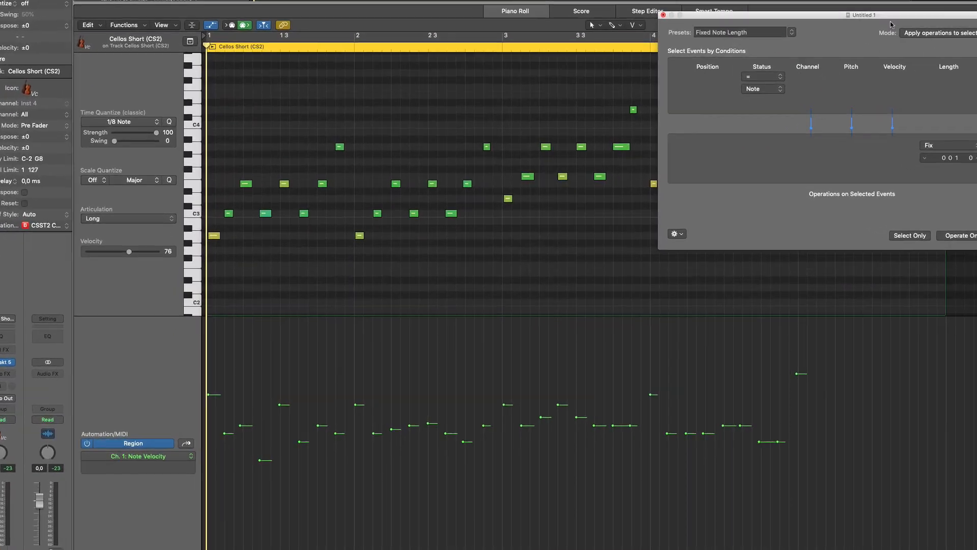
pyautogui.moveTo(891, 24); pyautogui.dragTo(571, 288)
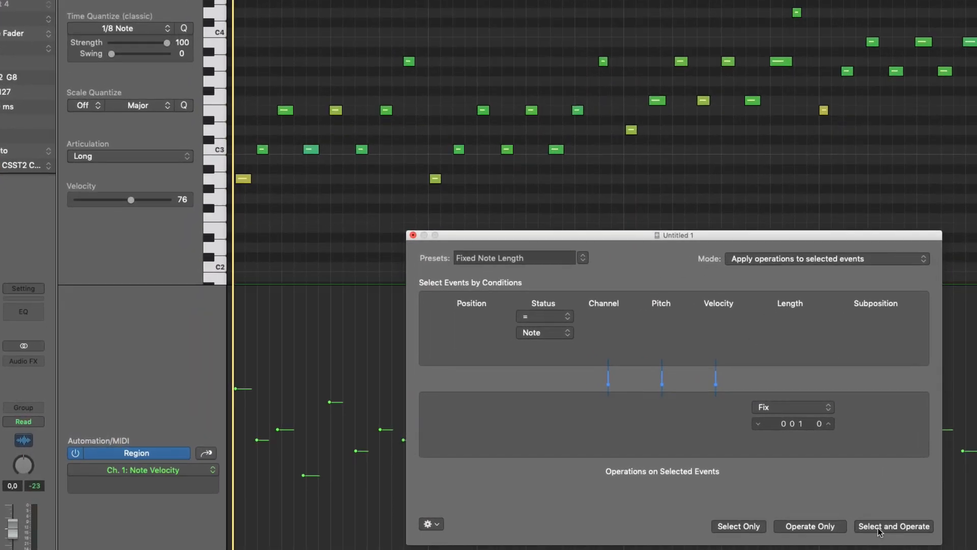
pyautogui.click(697, 503)
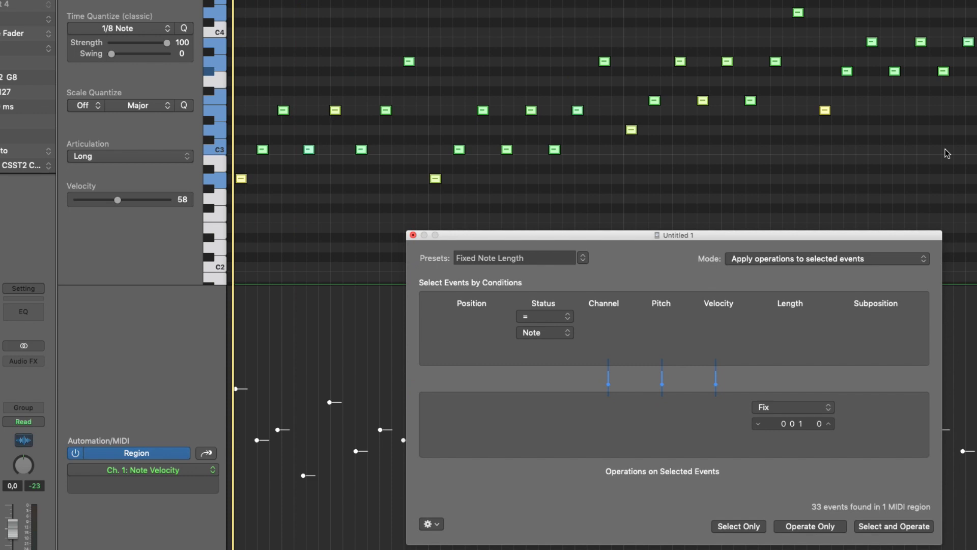
pyautogui.click(413, 235)
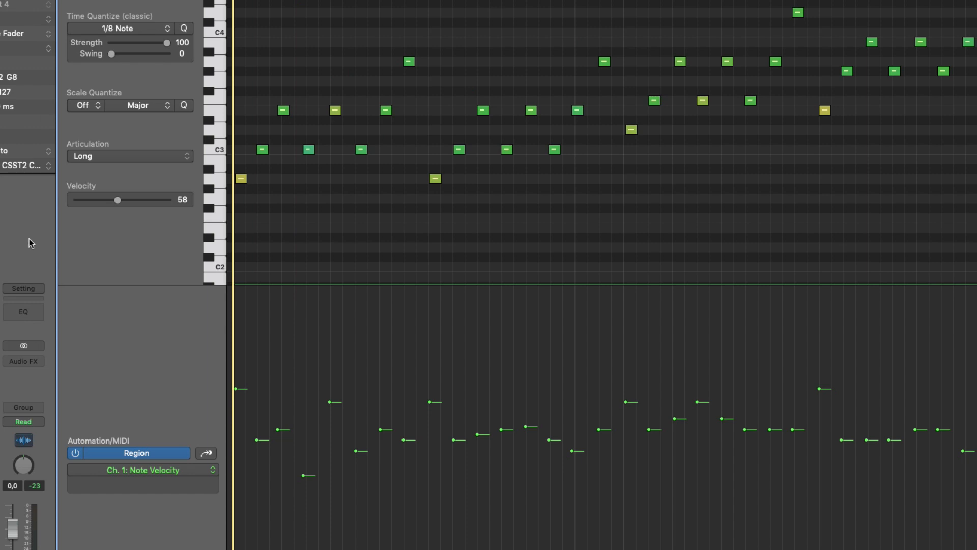
# - Quantize all the cello notes to 1/8 Note at strength 100
pyautogui.moveTo(975, 1); pyautogui.dragTo(242, 258)
pyautogui.click(181, 29)
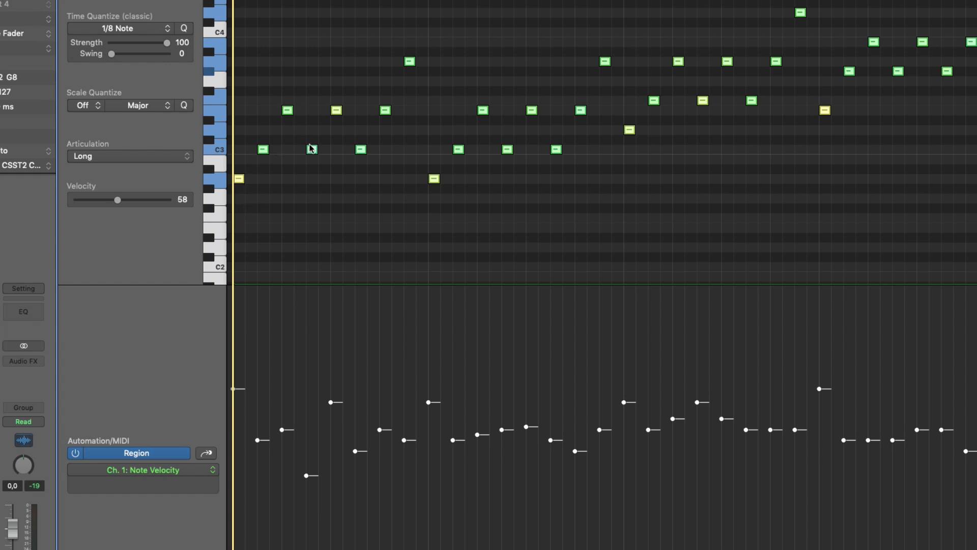
pyautogui.click(565, 199)
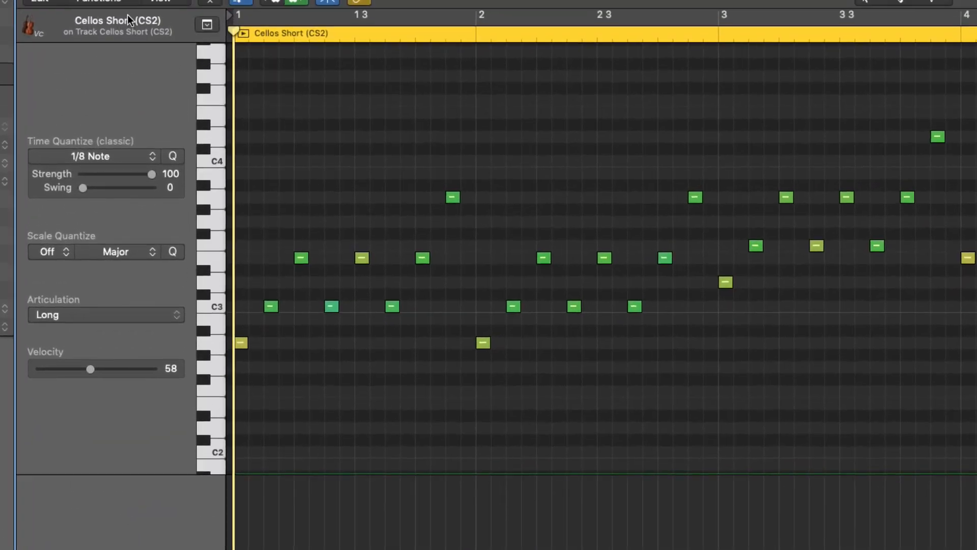
# - Examine the Humanize MIDI transform's random position, velocity and length settings without applying them
pyautogui.click(120, 19)
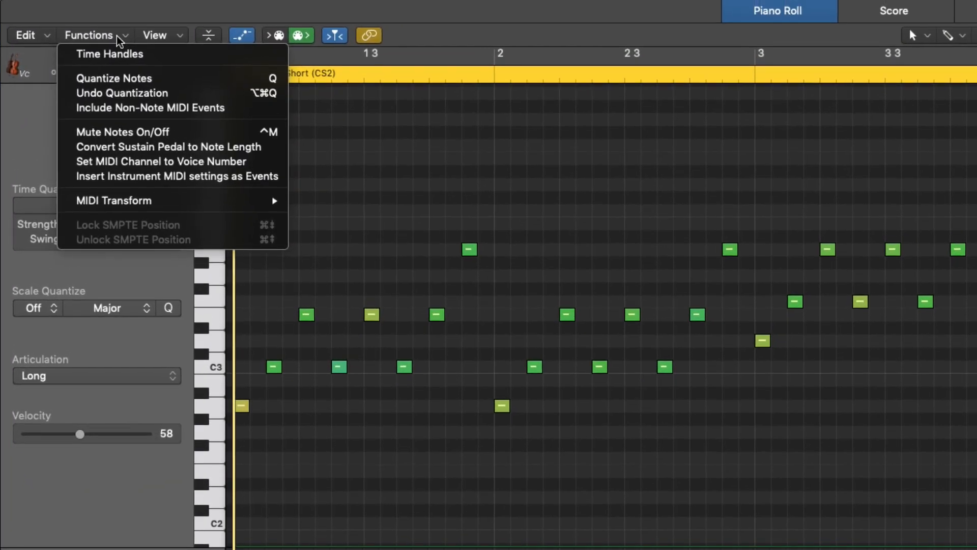
pyautogui.moveTo(149, 203)
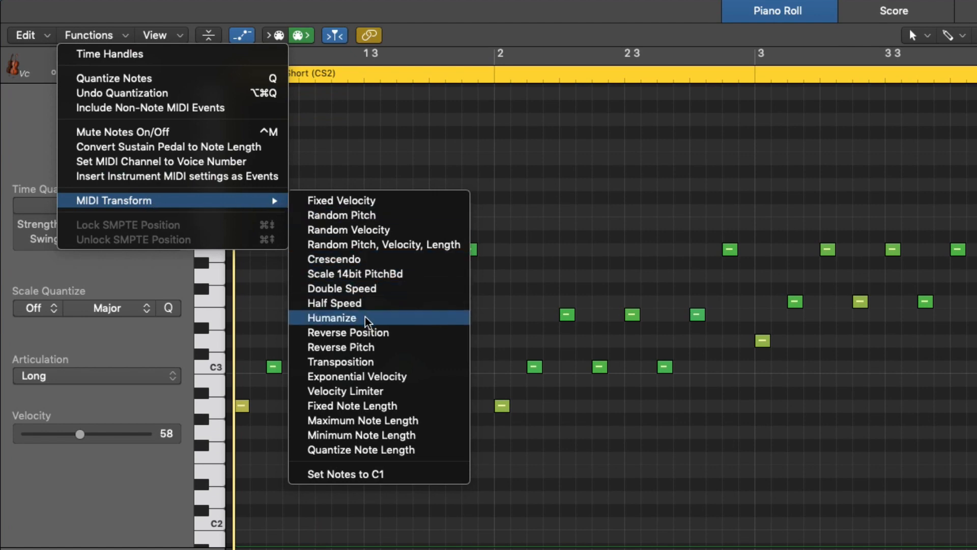
pyautogui.click(334, 318)
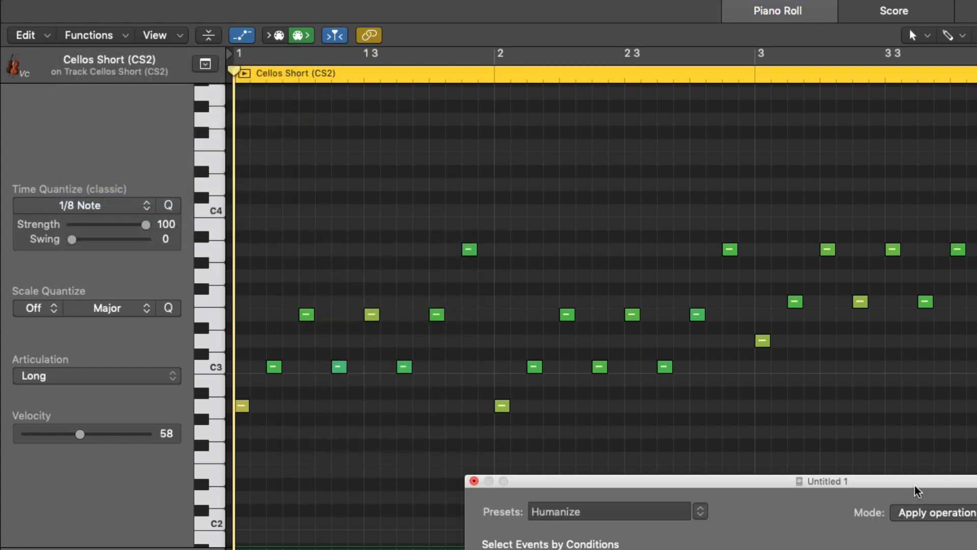
pyautogui.moveTo(914, 478); pyautogui.dragTo(811, 173)
pyautogui.moveTo(783, 124); pyautogui.dragTo(730, 56)
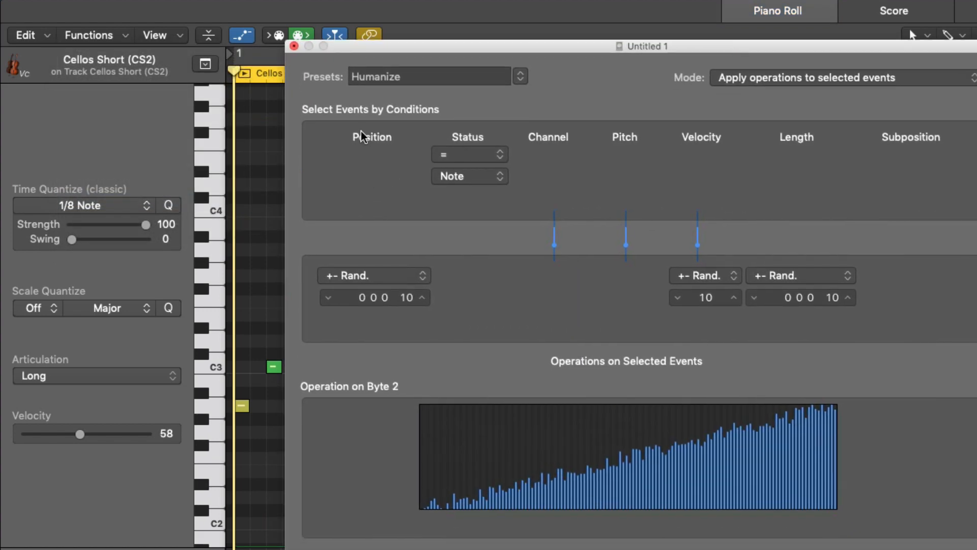
pyautogui.moveTo(655, 55); pyautogui.dragTo(890, 43)
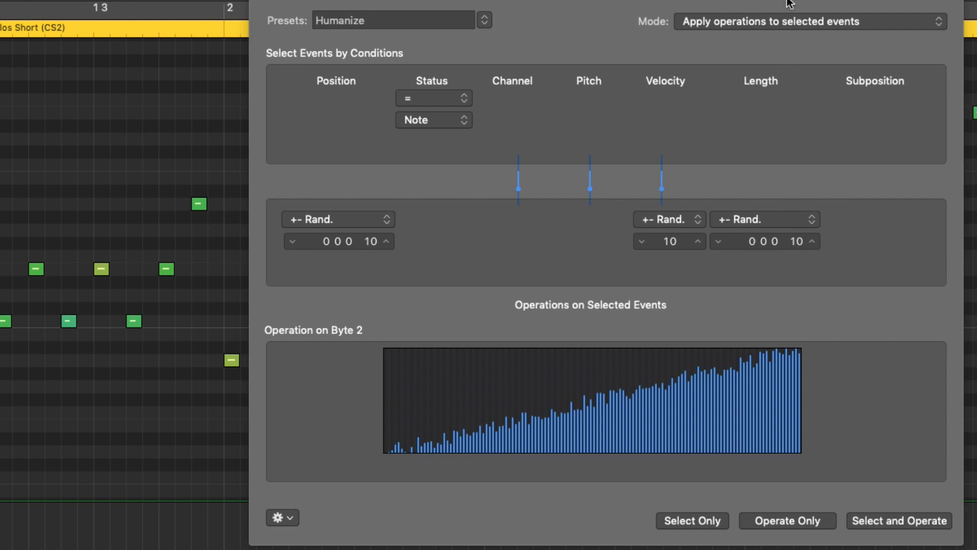
pyautogui.moveTo(787, 2); pyautogui.dragTo(933, 29)
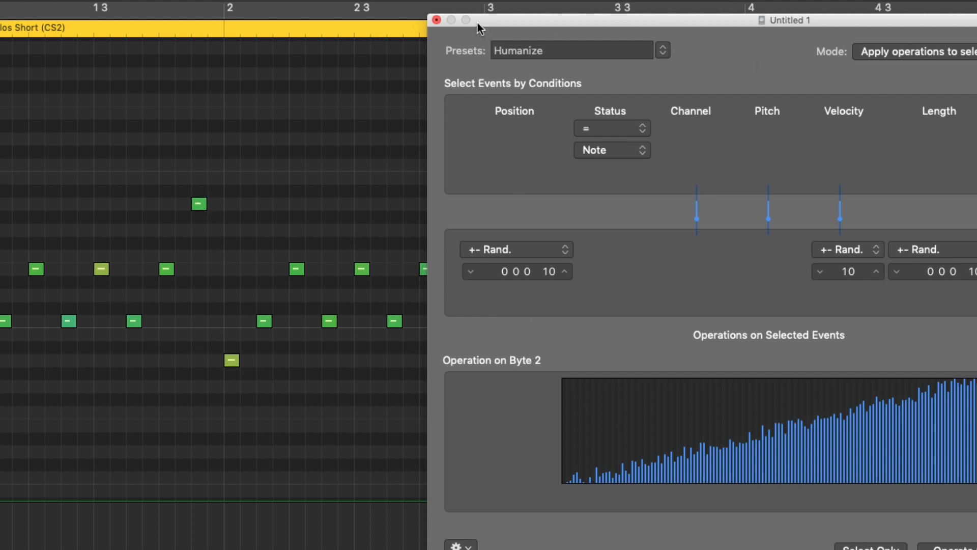
pyautogui.click(437, 21)
# - Select all the cello notes and apply the Fixed Velocity MIDI transform with a velocity of 100
pyautogui.moveTo(245, 136); pyautogui.dragTo(1, 393)
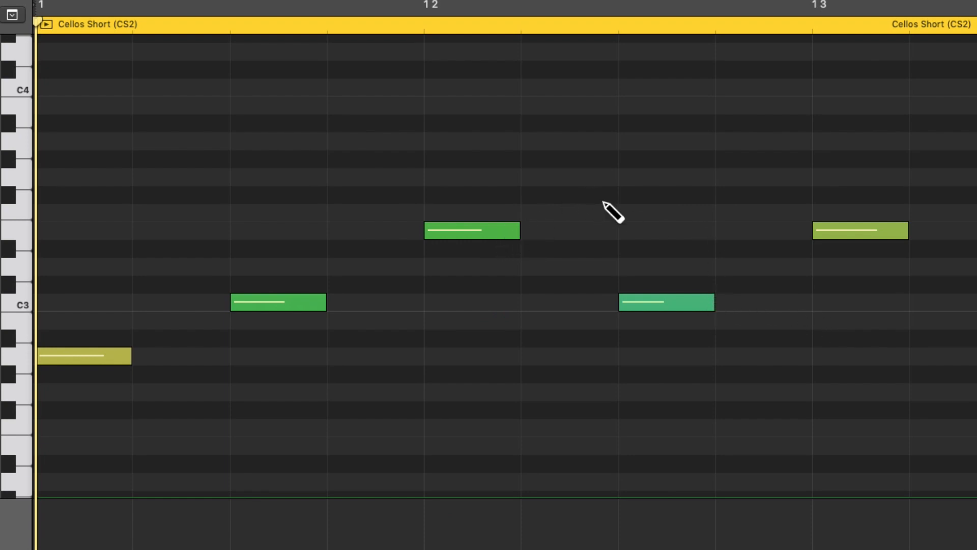
pyautogui.press('super+a')
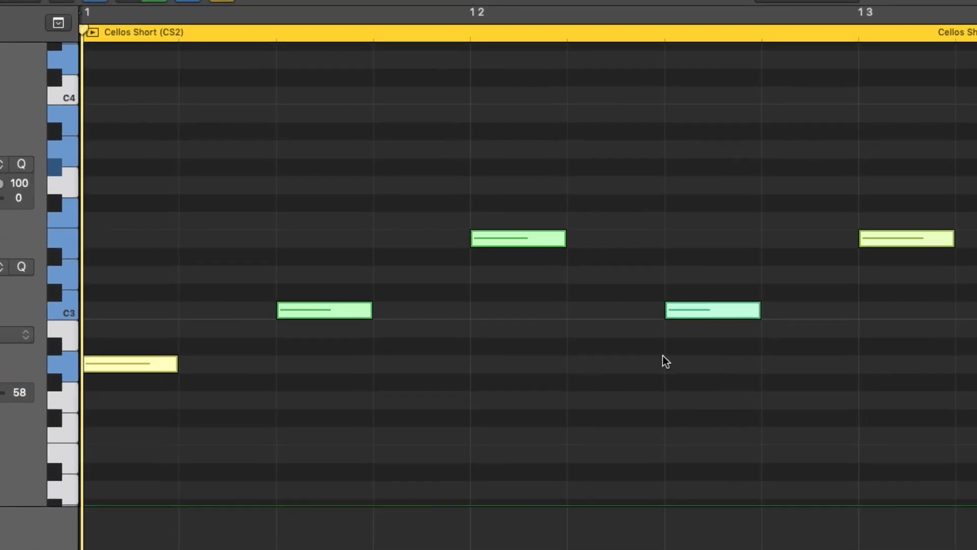
pyautogui.click(86, 8)
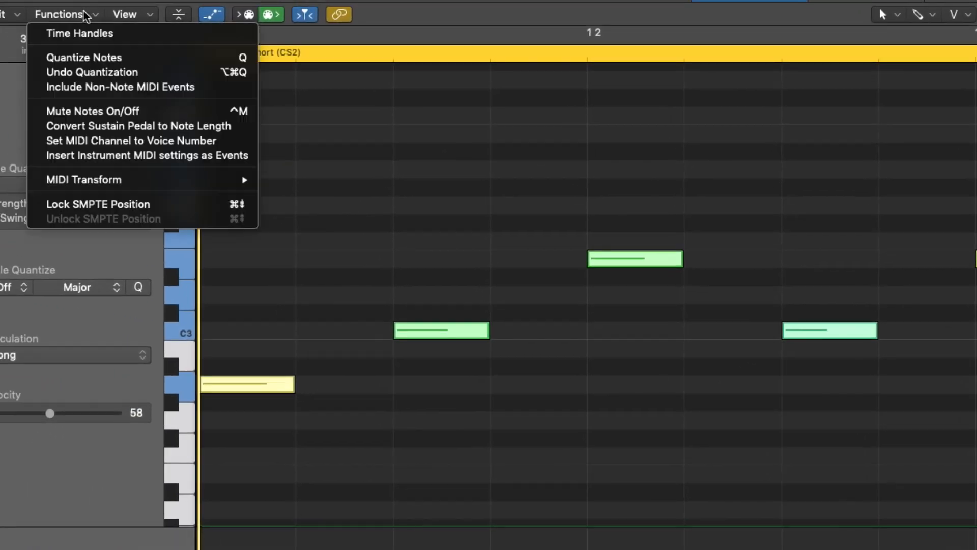
pyautogui.moveTo(130, 187)
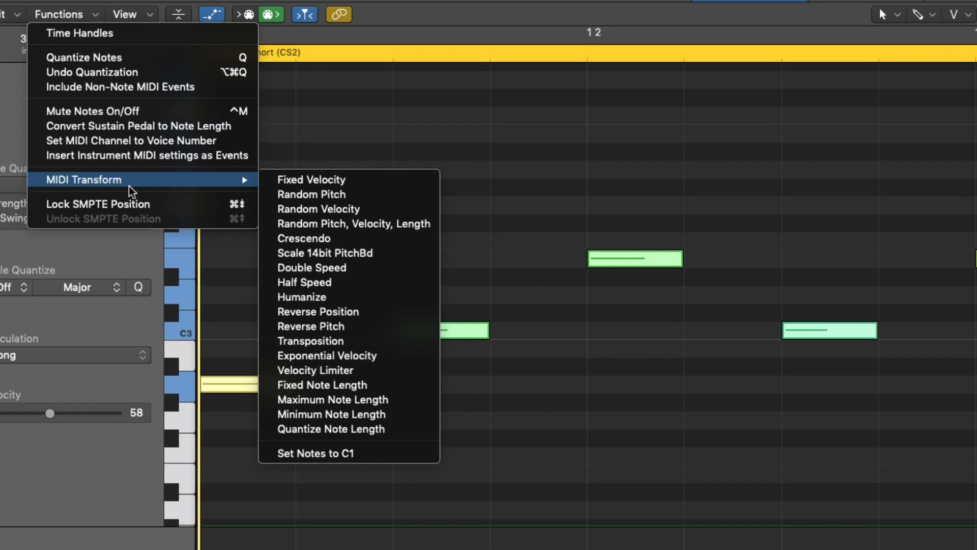
pyautogui.click(312, 180)
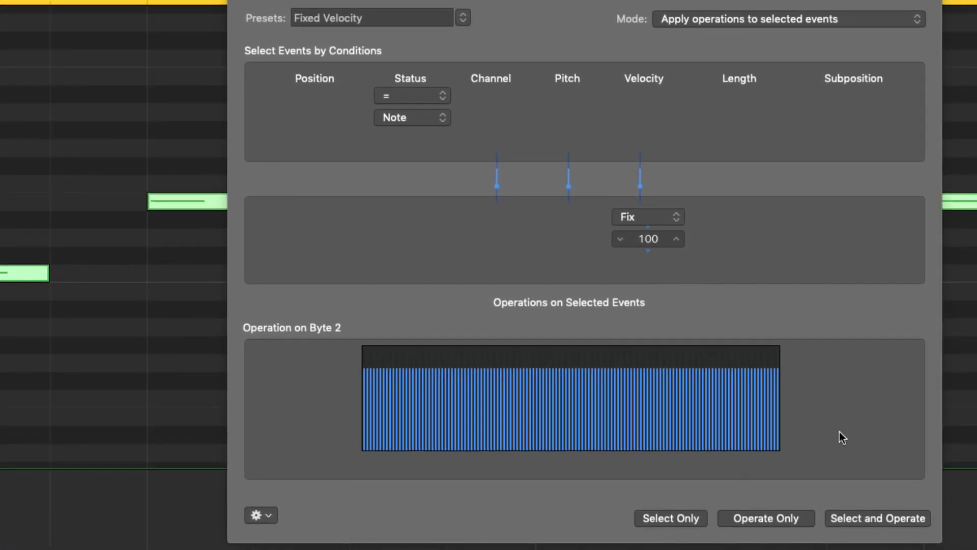
pyautogui.click(897, 519)
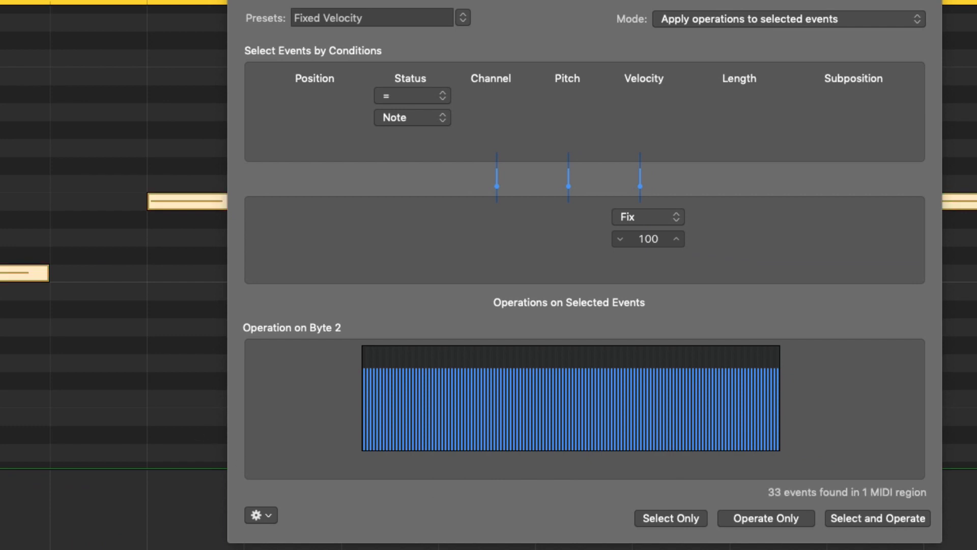
pyautogui.click(238, 1)
pyautogui.click(156, 151)
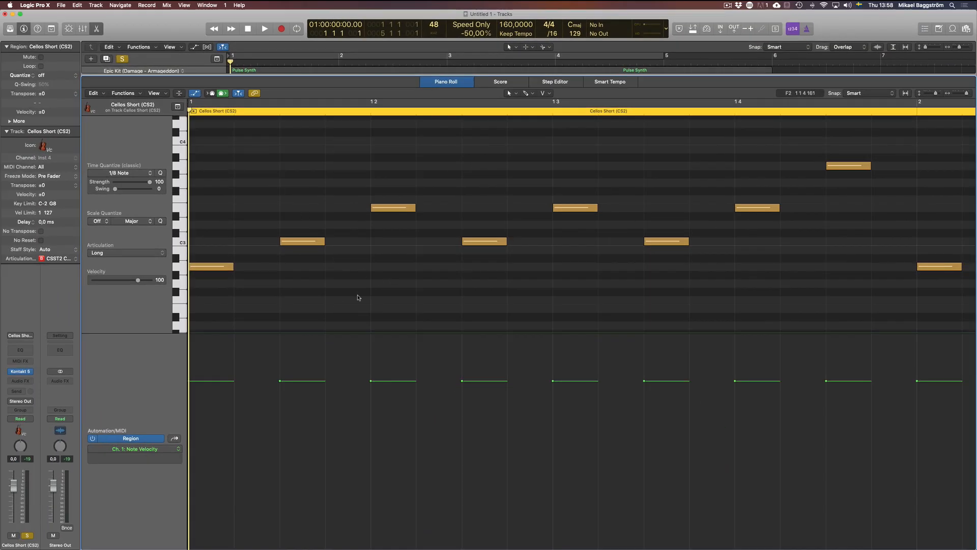
# - Apply the Humanize MIDI transform to all cello notes with random position 20, velocity 25 and length 40
pyautogui.click(122, 94)
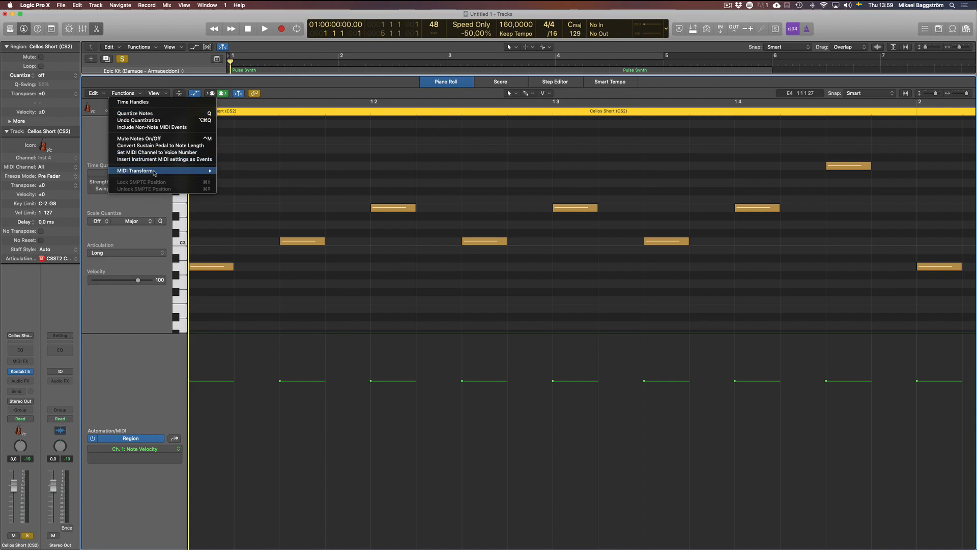
pyautogui.moveTo(153, 171)
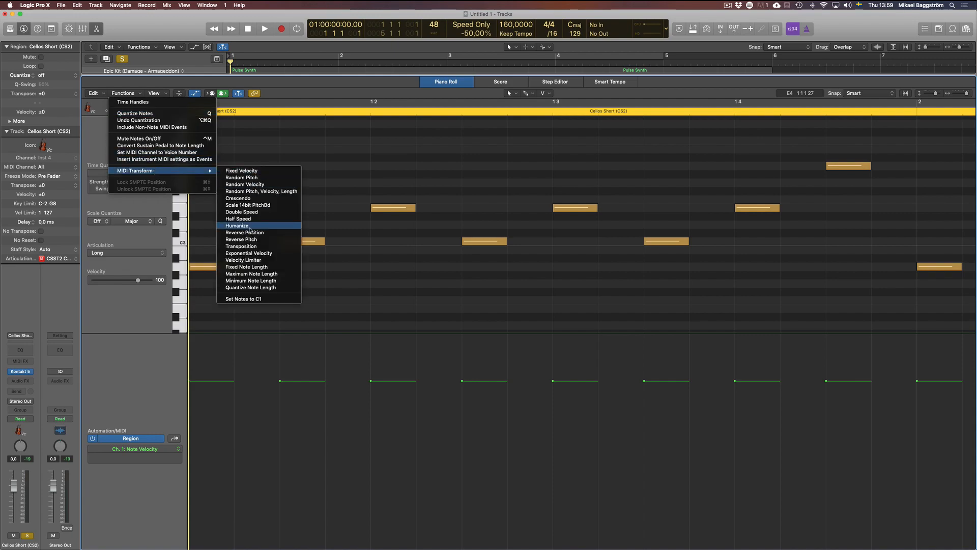
pyautogui.click(249, 229)
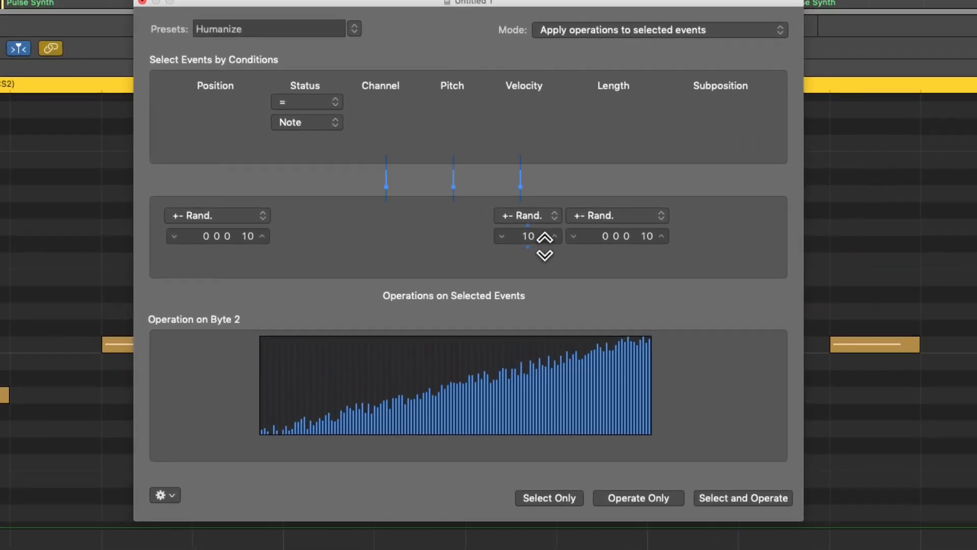
pyautogui.moveTo(545, 246); pyautogui.dragTo(545, 222)
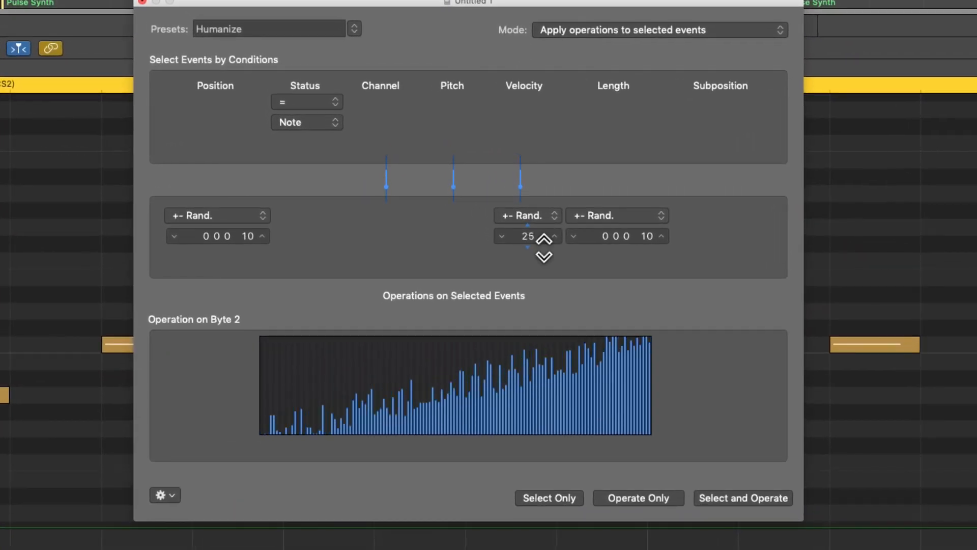
pyautogui.moveTo(649, 238); pyautogui.dragTo(650, 217)
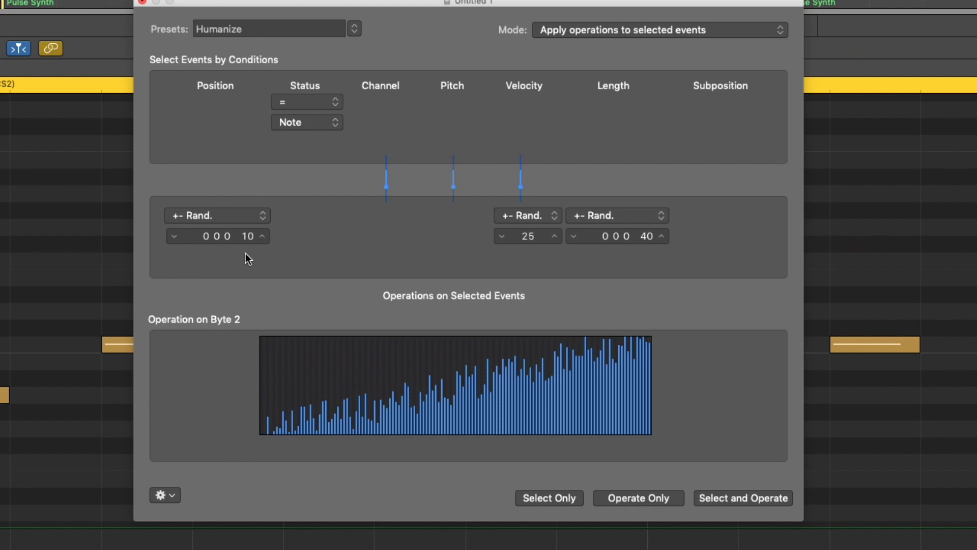
pyautogui.moveTo(248, 236); pyautogui.dragTo(258, 239)
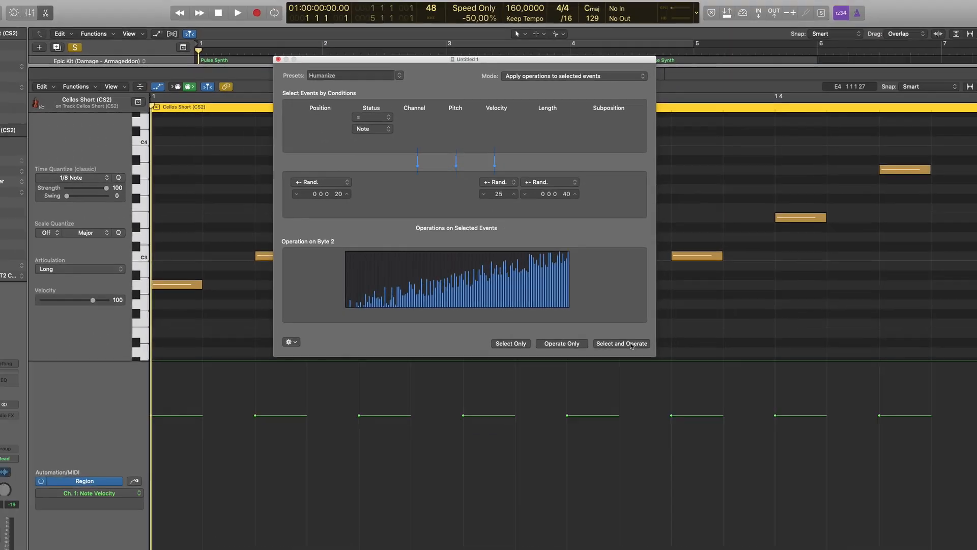
pyautogui.click(759, 500)
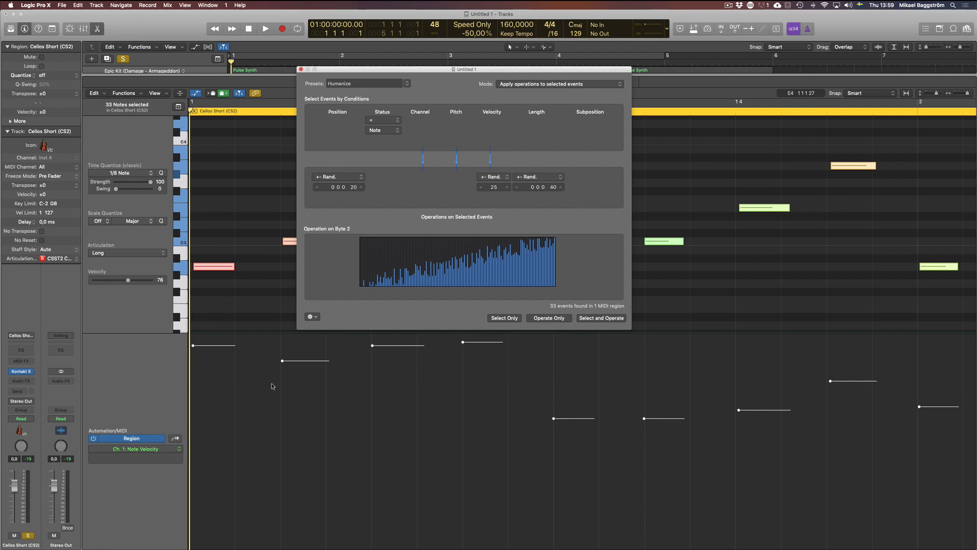
# - Examine the start positions and lengths of the humanized notes, and look through the available MIDI transform presets
pyautogui.moveTo(432, 81); pyautogui.dragTo(628, 310)
pyautogui.click(361, 280)
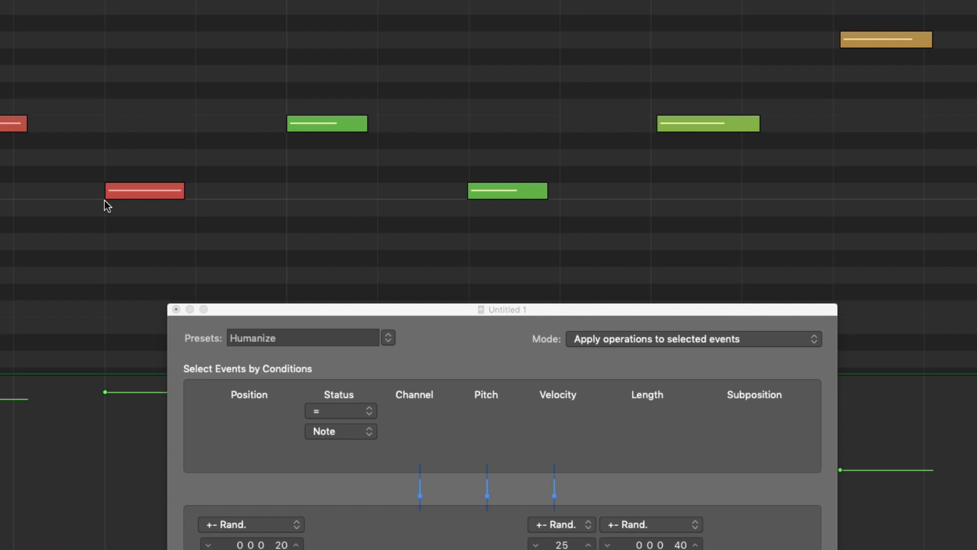
pyautogui.moveTo(256, 310); pyautogui.dragTo(239, 10)
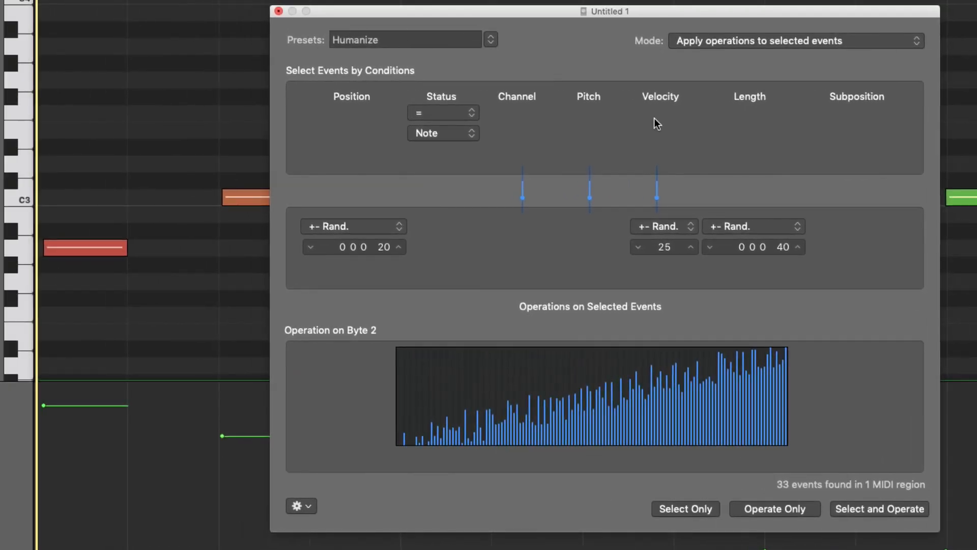
pyautogui.click(491, 41)
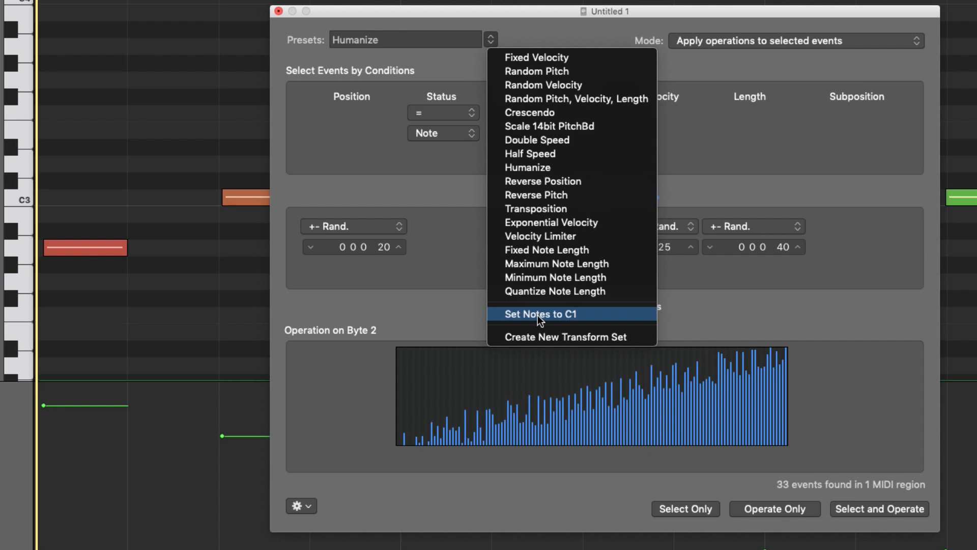
pyautogui.click(196, 36)
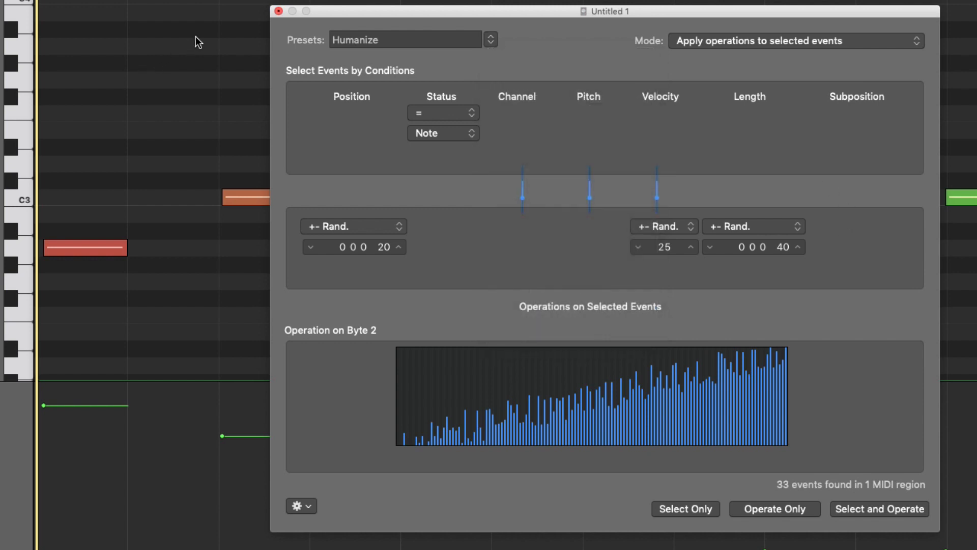
# - Close the transform window and give the piano roll more room by fitting all notes and hiding the automation area
pyautogui.click(278, 12)
pyautogui.press('z')
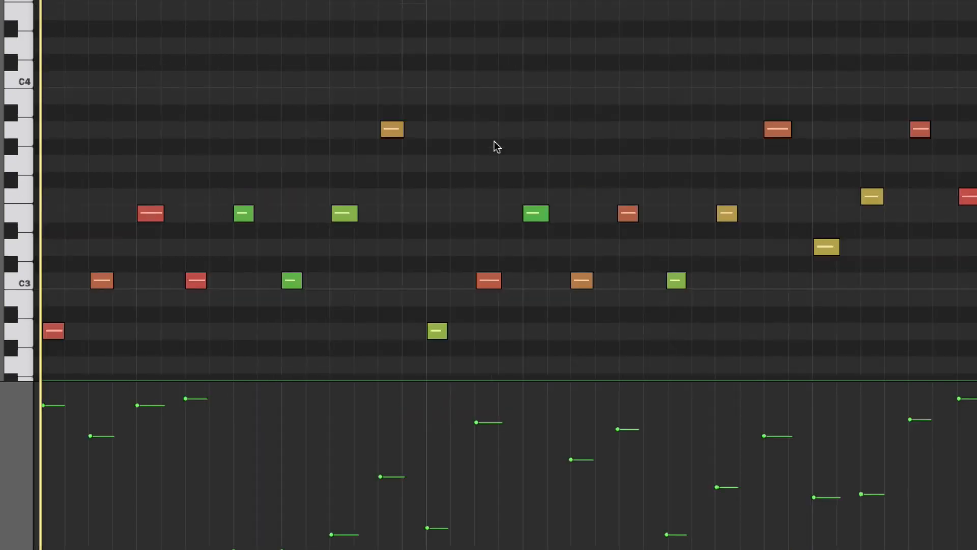
pyautogui.press('a')
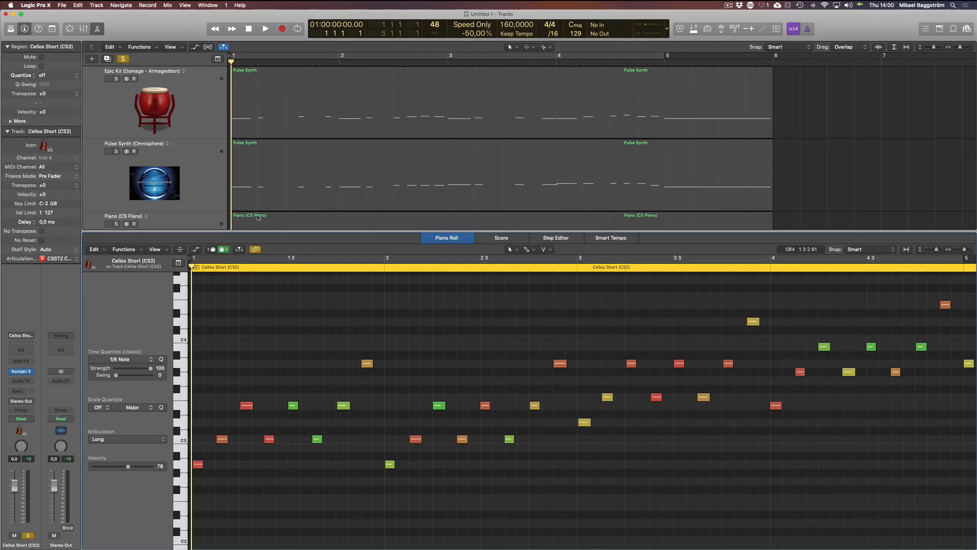
pyautogui.moveTo(271, 230); pyautogui.dragTo(270, 87)
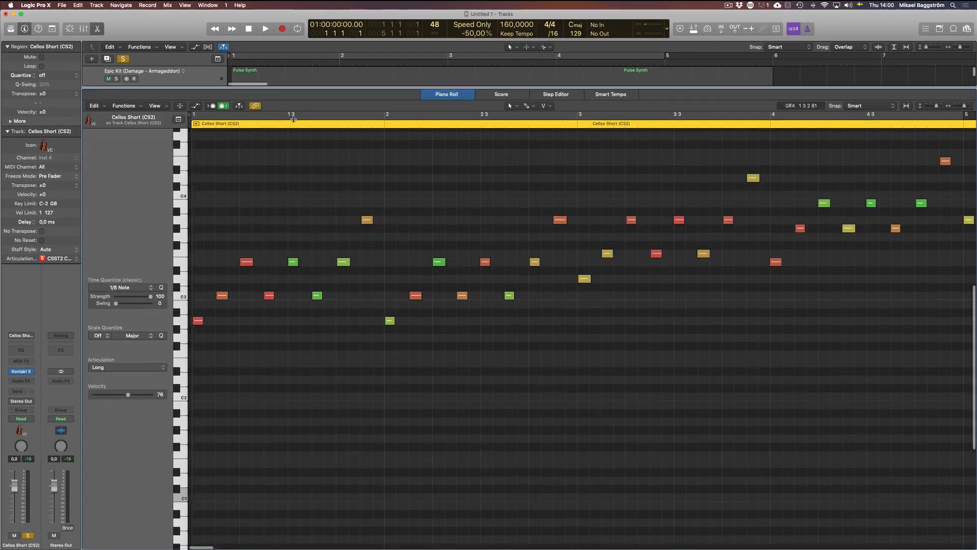
# - Configure the Random Pitch MIDI transform with the pitch operation set to Fix at C1
pyautogui.click(122, 104)
pyautogui.moveTo(159, 182)
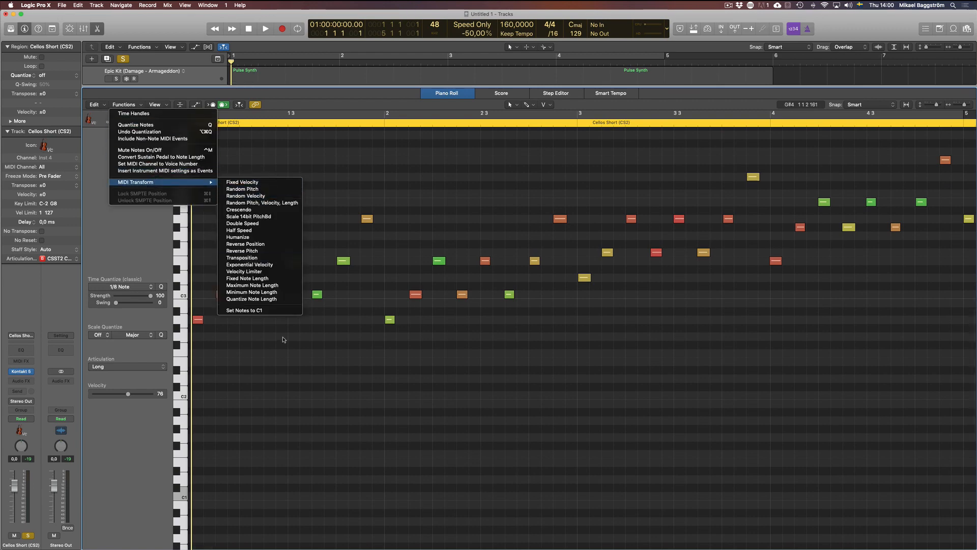
pyautogui.click(245, 189)
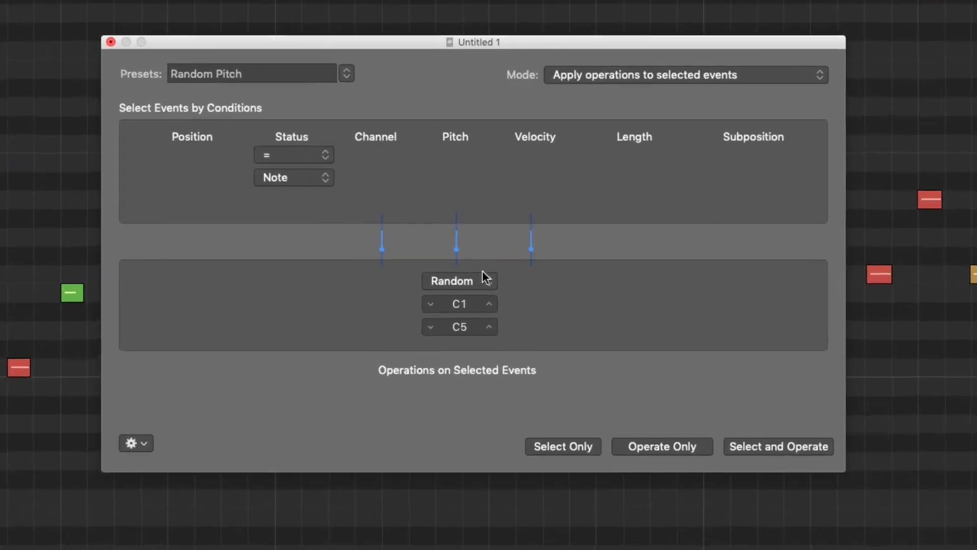
pyautogui.click(482, 268)
pyautogui.click(455, 108)
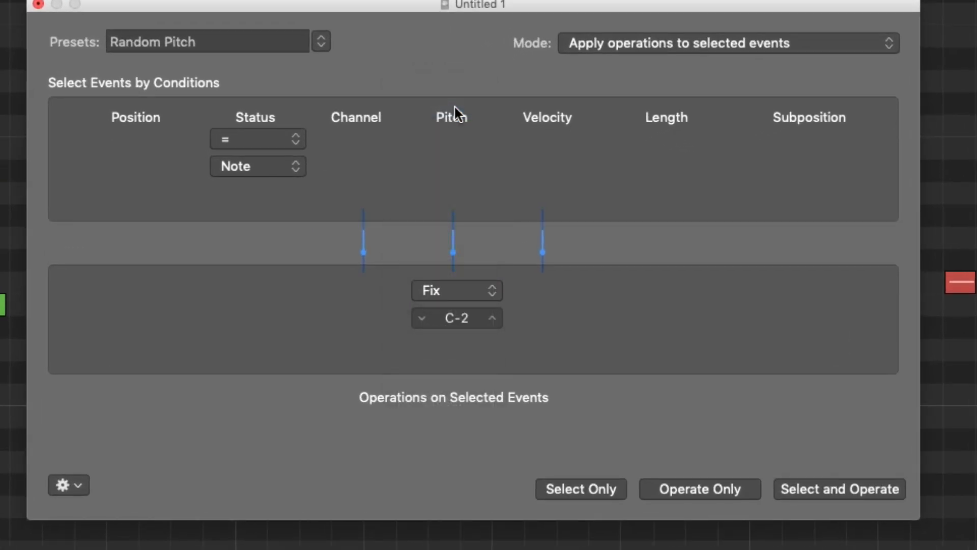
pyautogui.doubleClick(478, 317)
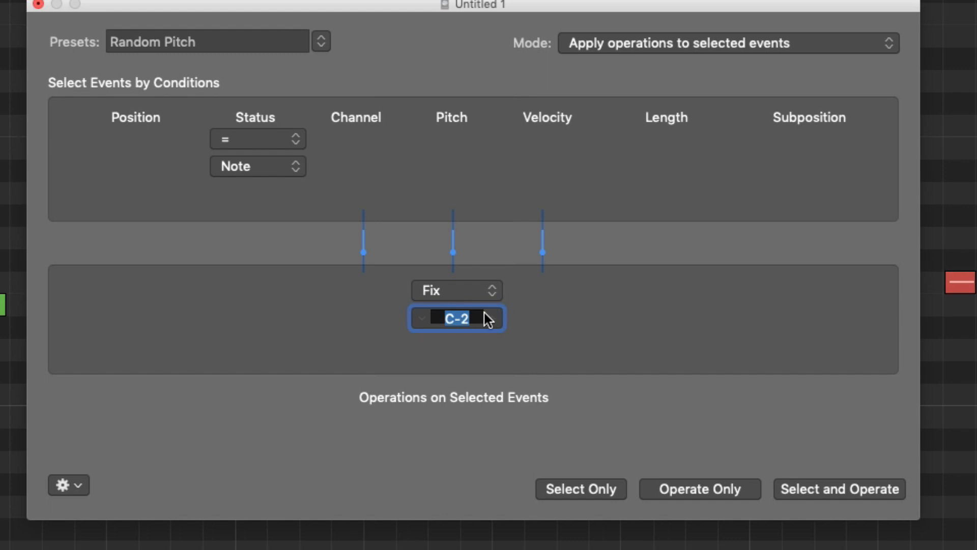
pyautogui.write('C1')
pyautogui.press('Return')
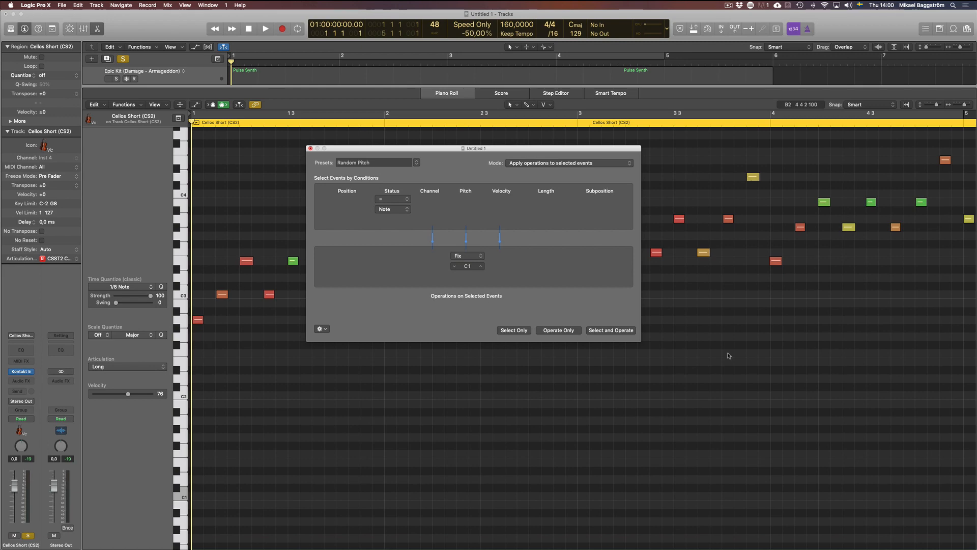
# - Try the fixed C1 pitch transform on all cello notes, undo it and close the transform window
pyautogui.click(614, 332)
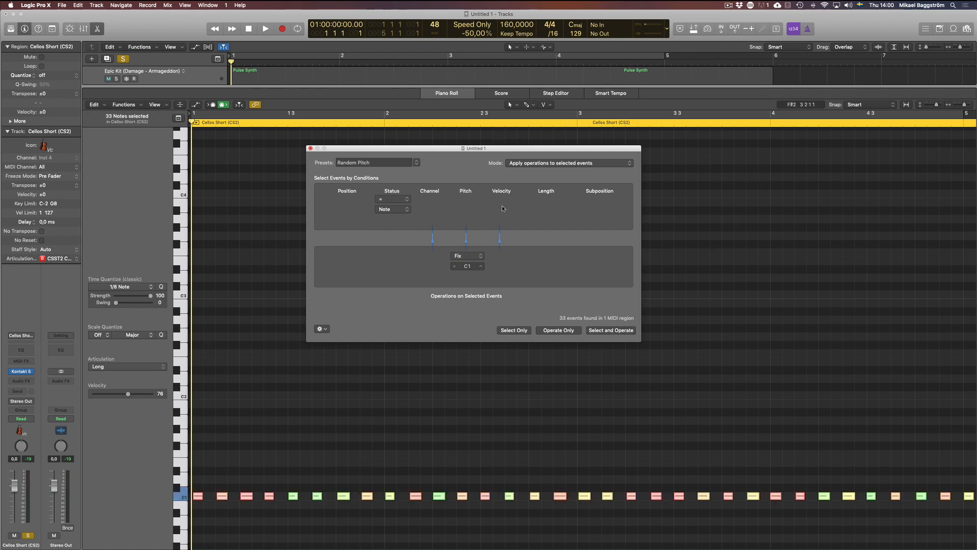
pyautogui.press('super+z')
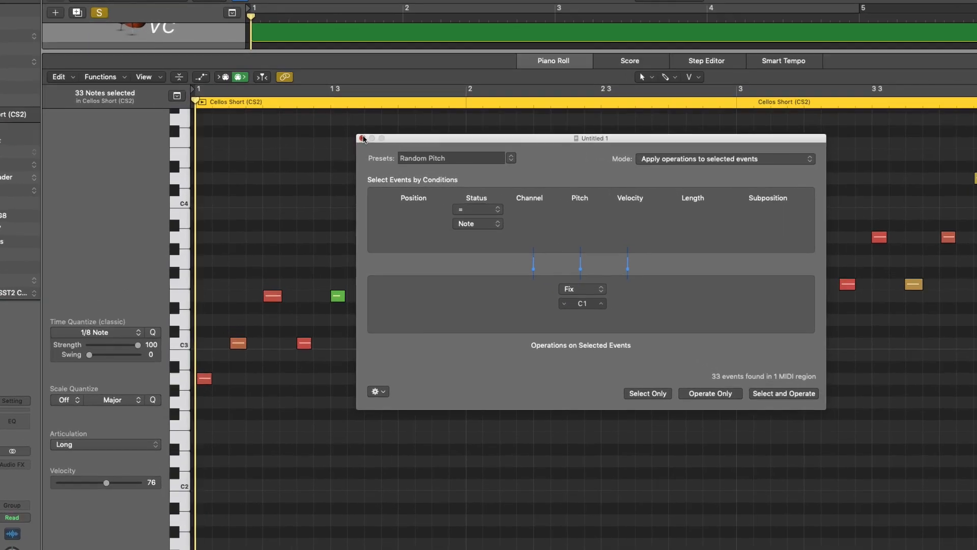
pyautogui.click(310, 148)
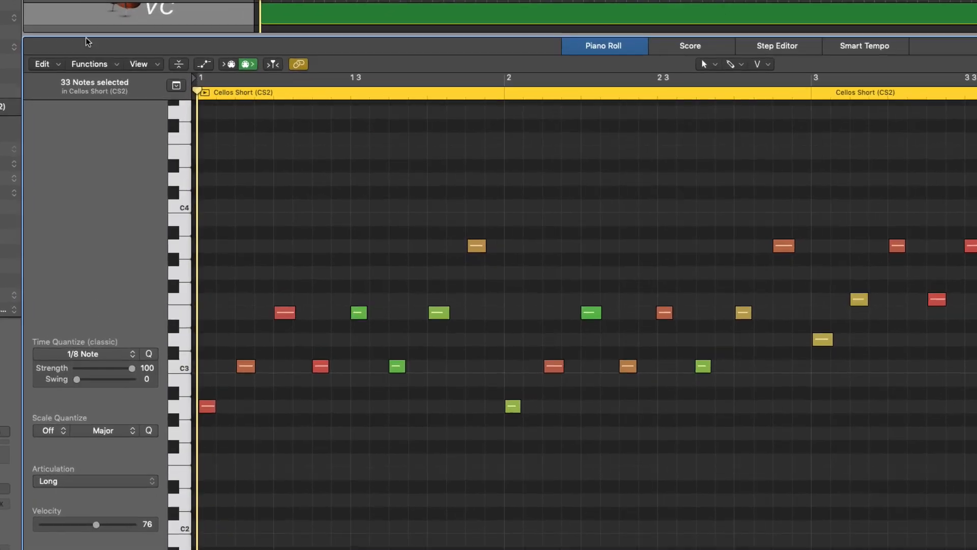
# - Examine the settings of the custom Set Notes to C1 transform without applying it
pyautogui.click(90, 63)
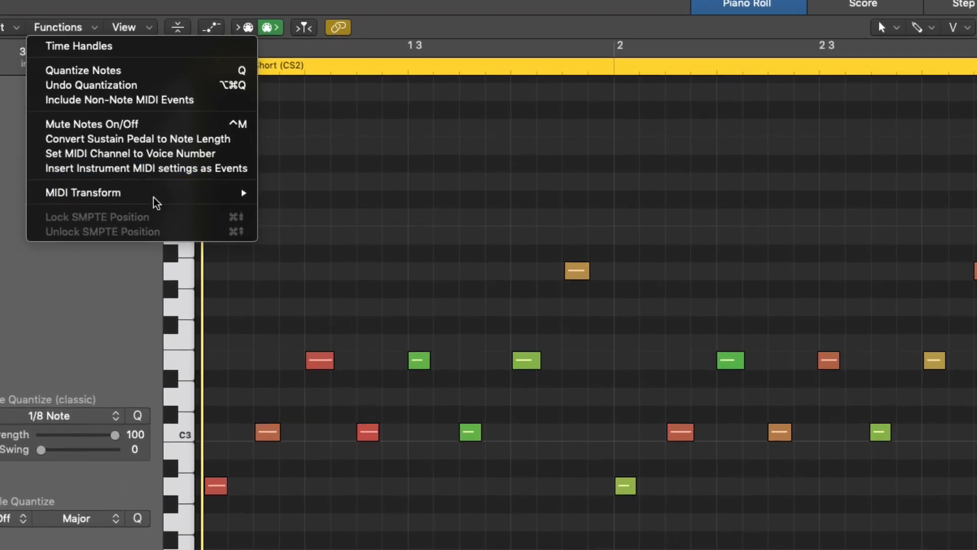
pyautogui.moveTo(167, 189)
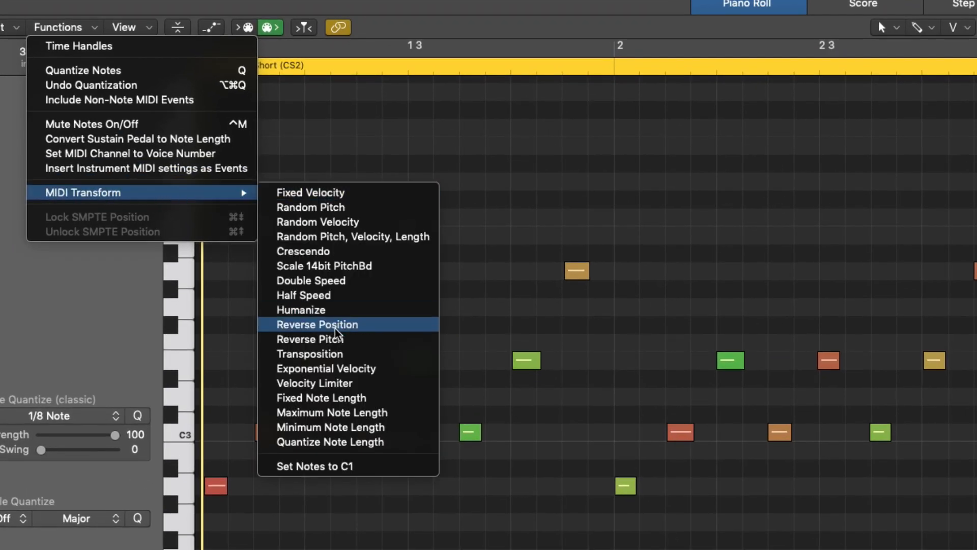
pyautogui.click(340, 467)
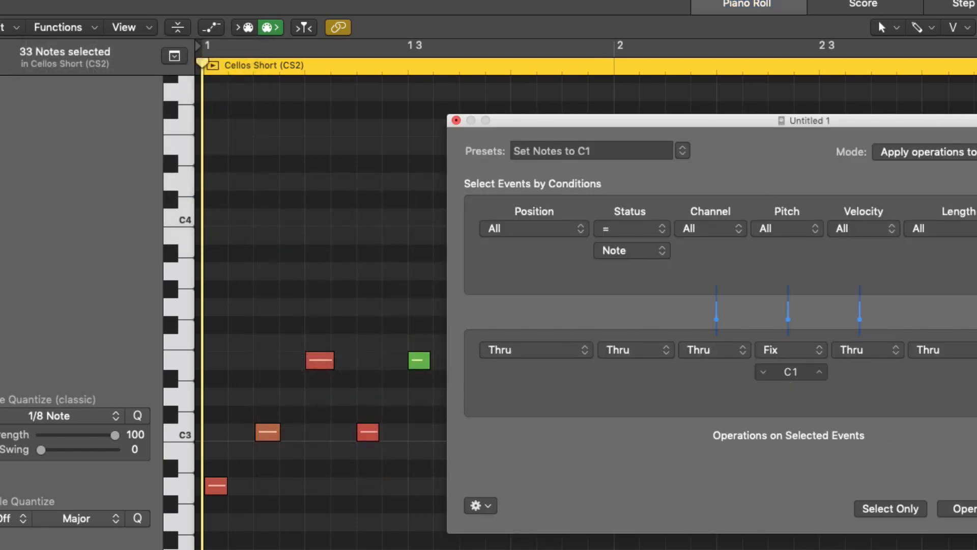
pyautogui.click(456, 120)
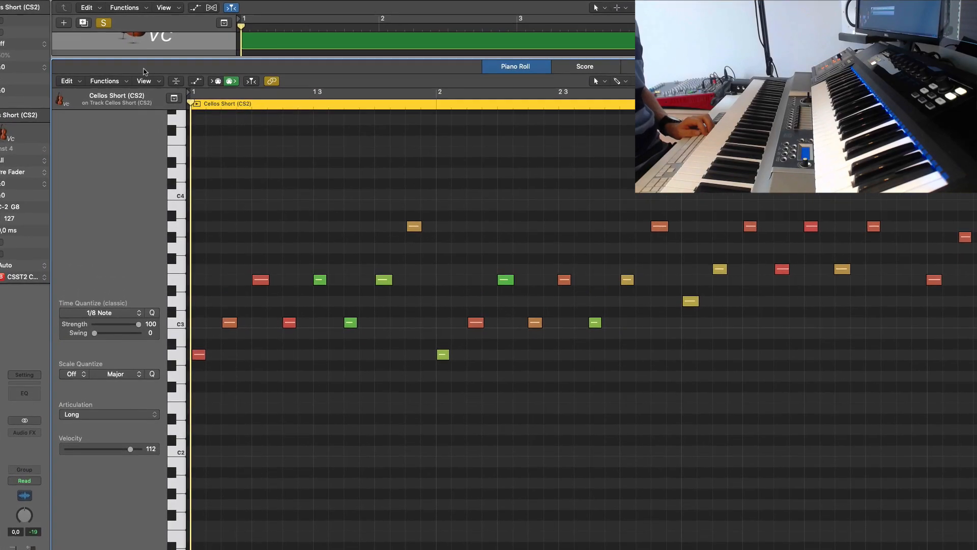
pyautogui.click(104, 80)
pyautogui.moveTo(137, 179)
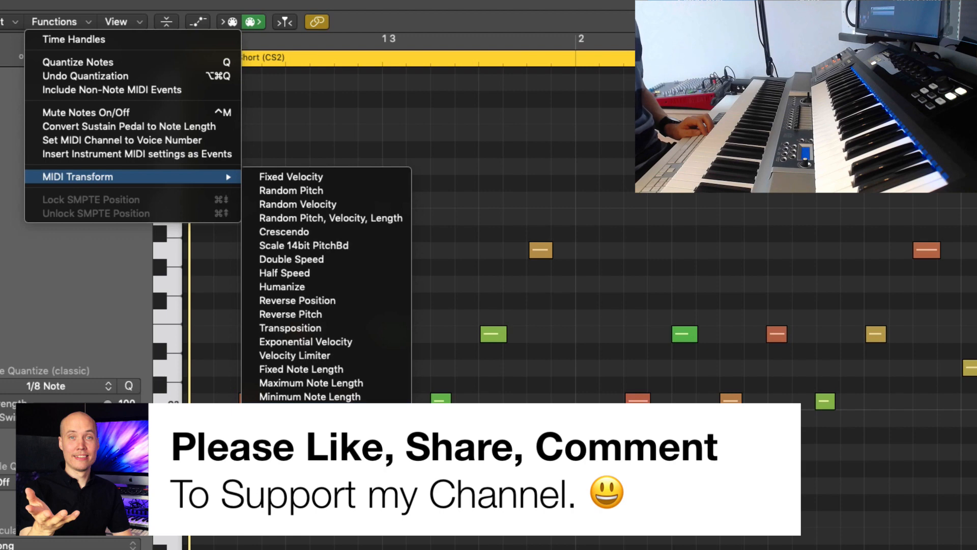
pyautogui.click(629, 283)
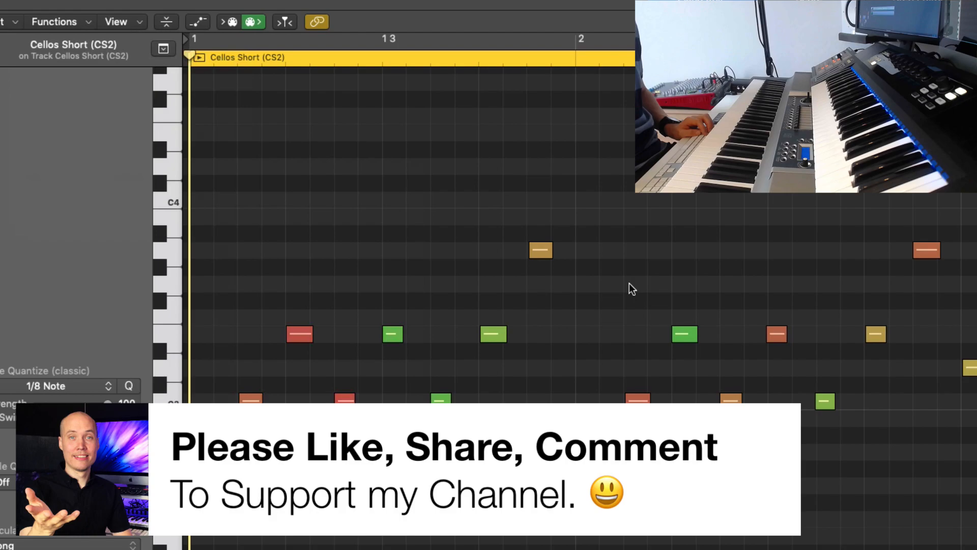